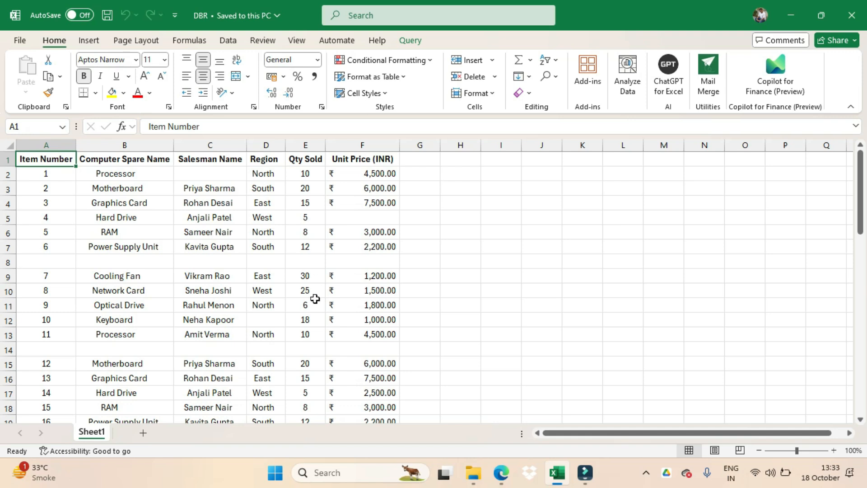
Step: Review the sales table's columns one by one, from Item Number through Unit Price (INR)
{"action": "left_click", "coordinate": [47, 146]}
{"action": "left_click", "coordinate": [130, 144]}
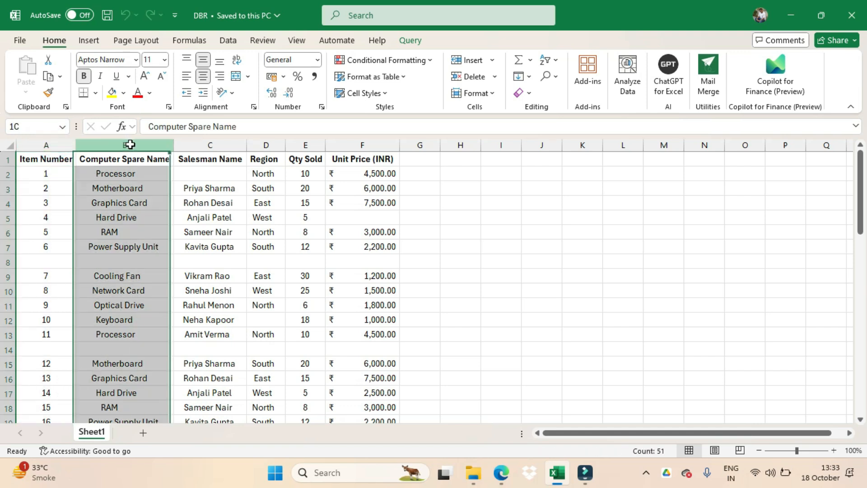
{"action": "left_click", "coordinate": [212, 144]}
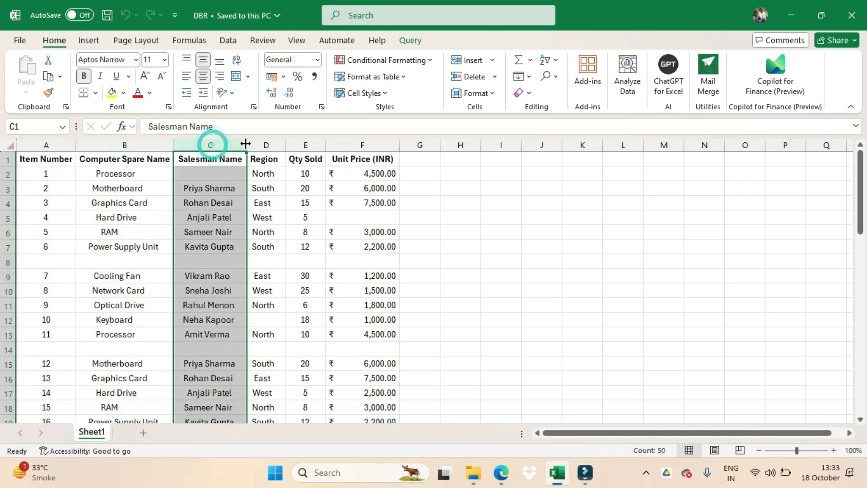
{"action": "left_click", "coordinate": [263, 144]}
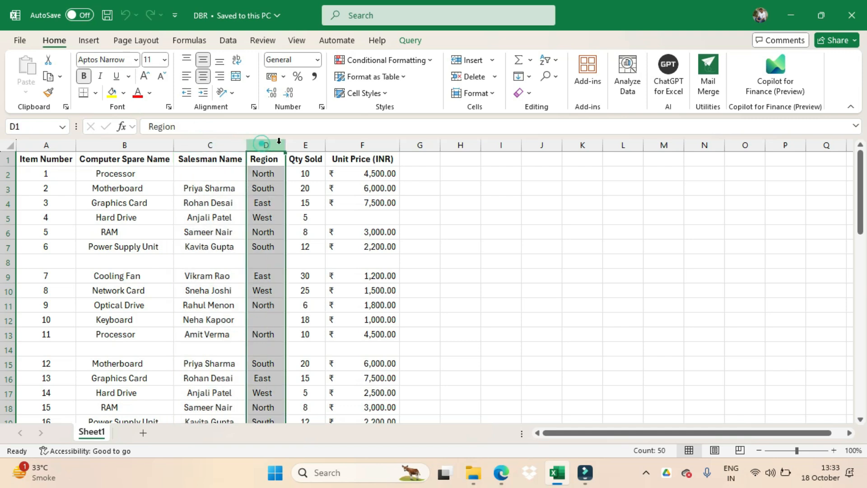
{"action": "left_click", "coordinate": [311, 144]}
{"action": "left_click", "coordinate": [354, 142]}
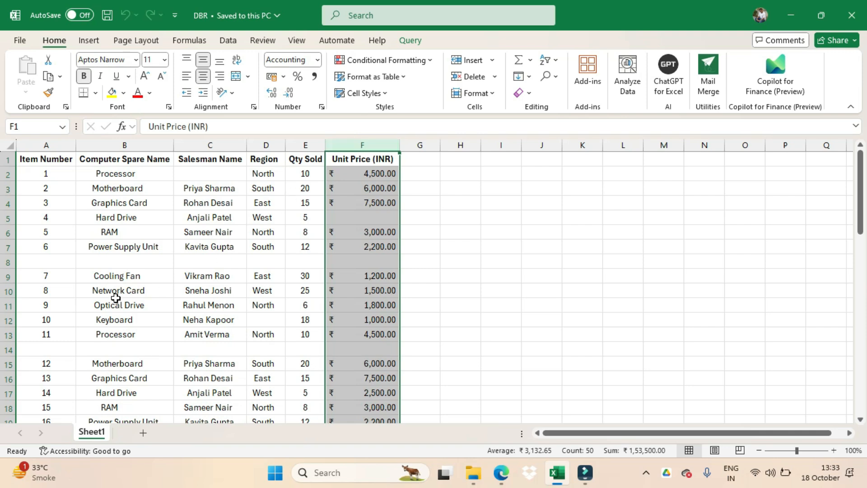
Step: Locate the completely blank rows throughout the sales table, from the first records to the last
{"action": "left_click", "coordinate": [7, 262]}
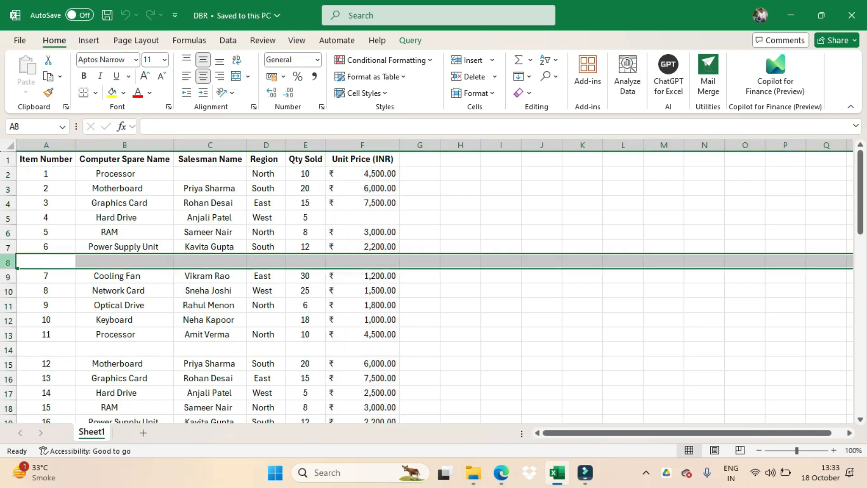
{"action": "left_click", "coordinate": [8, 355]}
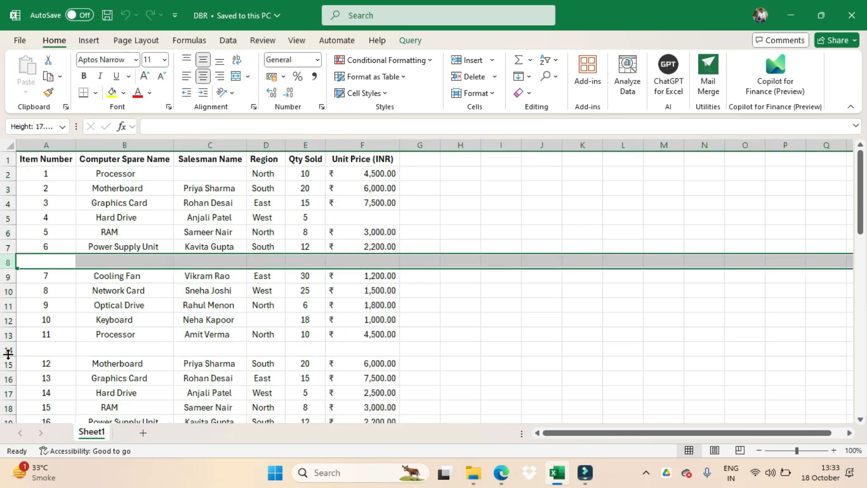
{"action": "left_click", "coordinate": [7, 350]}
{"action": "scroll", "coordinate": [8, 350], "scroll_direction": "down", "scroll_amount": 6}
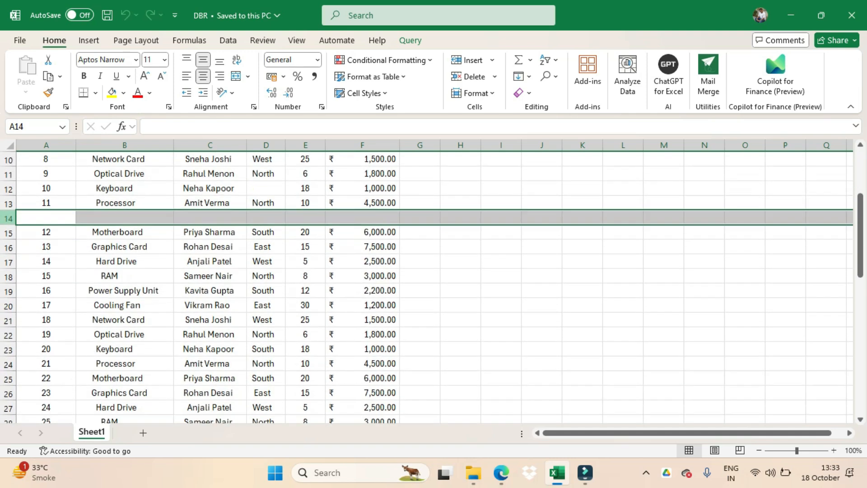
{"action": "left_click", "coordinate": [9, 320]}
{"action": "scroll", "coordinate": [8, 320], "scroll_direction": "down", "scroll_amount": 4}
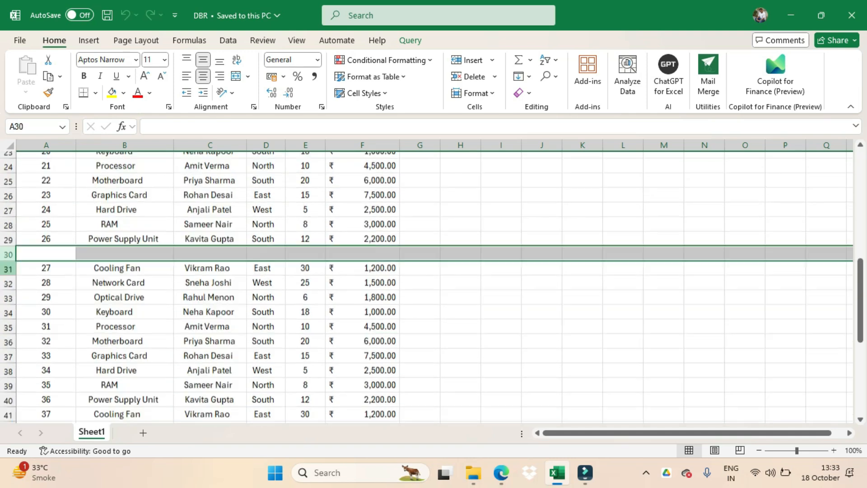
{"action": "left_click", "coordinate": [8, 350]}
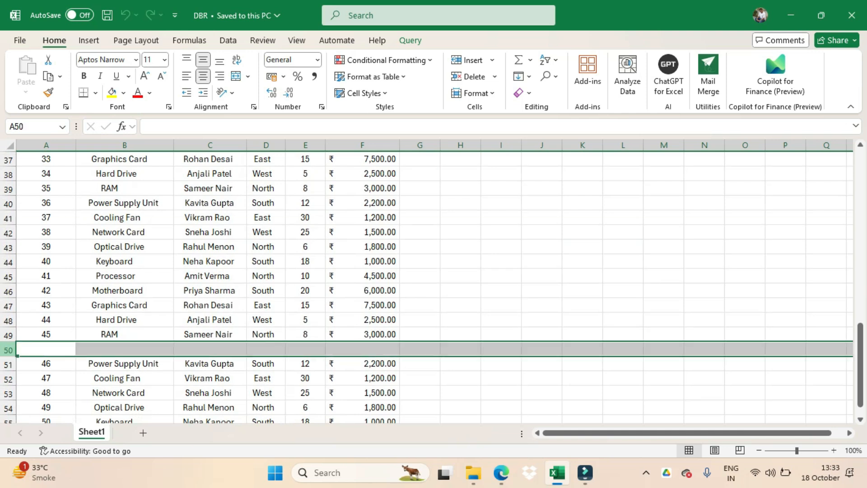
{"action": "scroll", "coordinate": [143, 379], "scroll_direction": "up", "scroll_amount": 1}
{"action": "scroll", "coordinate": [143, 379], "scroll_direction": "up", "scroll_amount": 11}
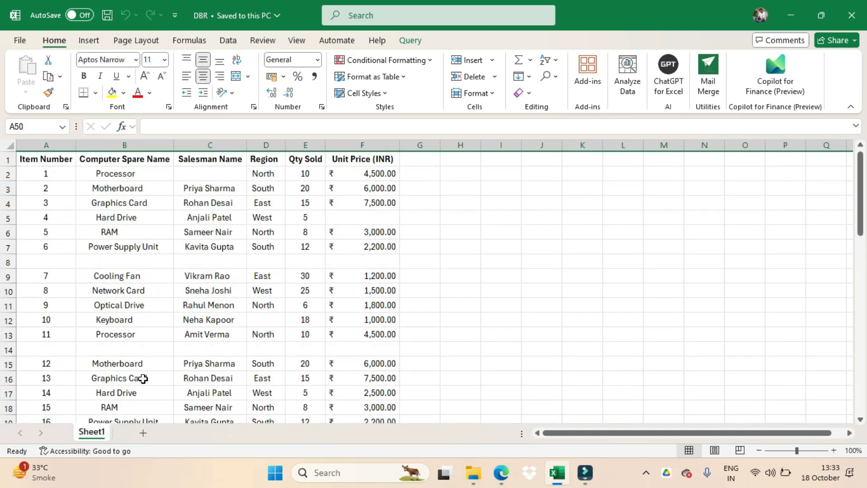
Step: Compare the fully blank rows 8 and 14 with the single empty cells F5, C2 and D12
{"action": "left_click", "coordinate": [187, 303]}
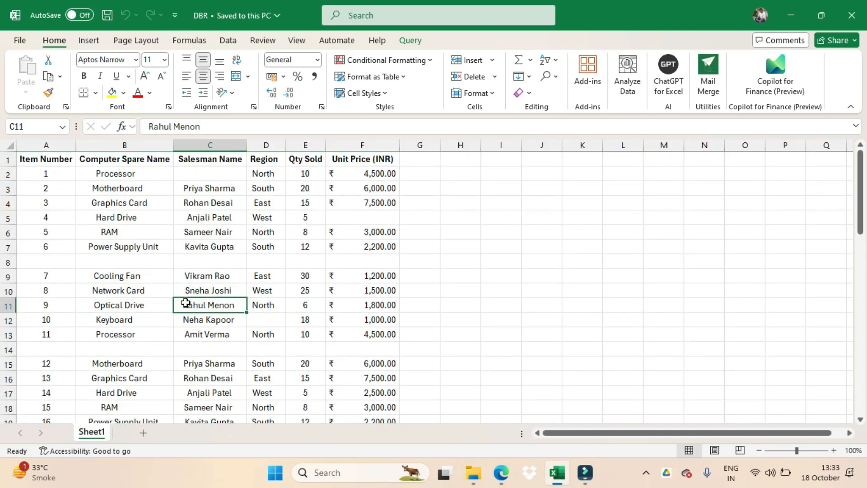
{"action": "left_click", "coordinate": [8, 262]}
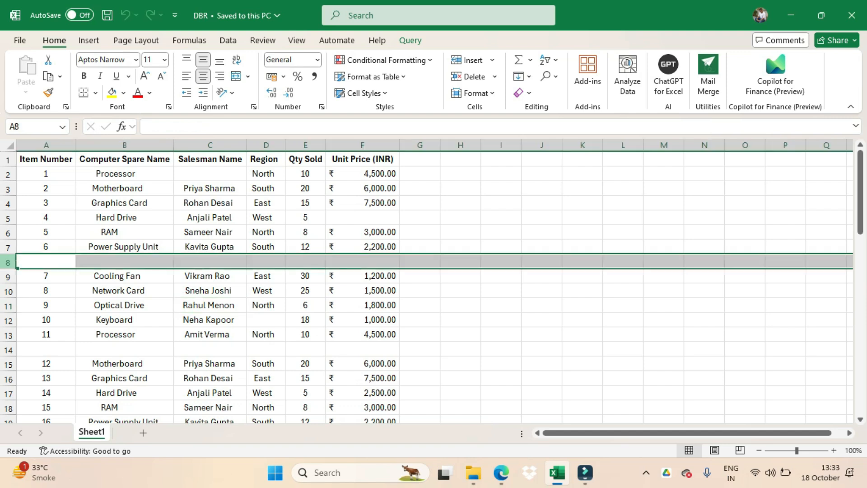
{"action": "left_click", "coordinate": [7, 352]}
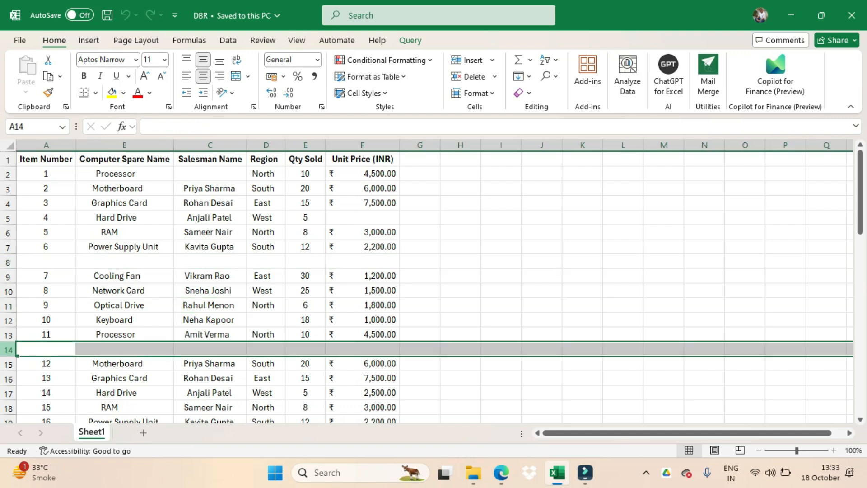
{"action": "left_click", "coordinate": [146, 364]}
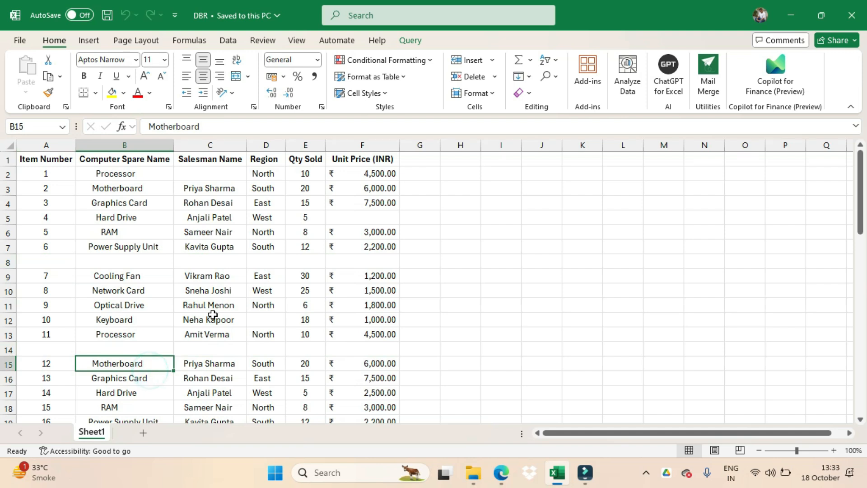
{"action": "left_click", "coordinate": [350, 217]}
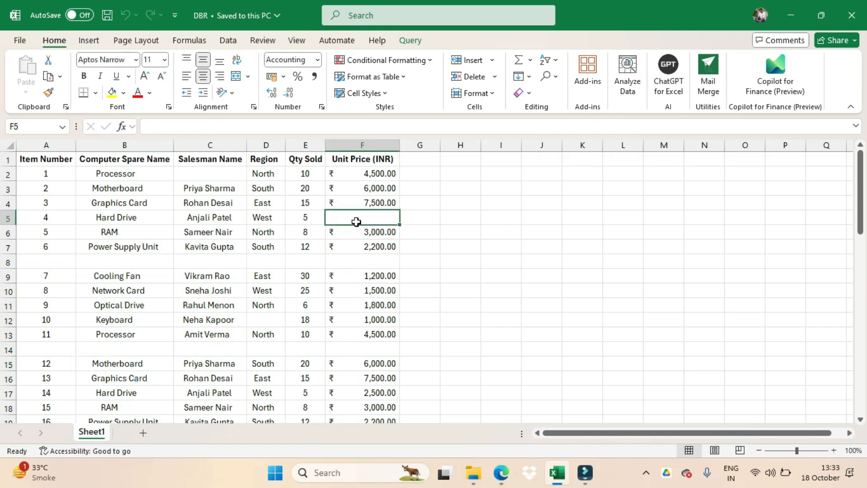
{"action": "left_click", "coordinate": [217, 175]}
{"action": "left_click", "coordinate": [262, 320]}
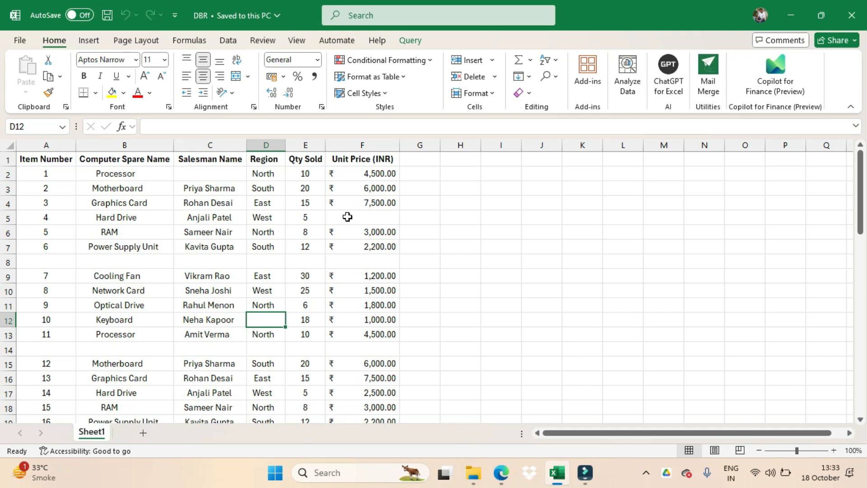
{"action": "left_click", "coordinate": [10, 264]}
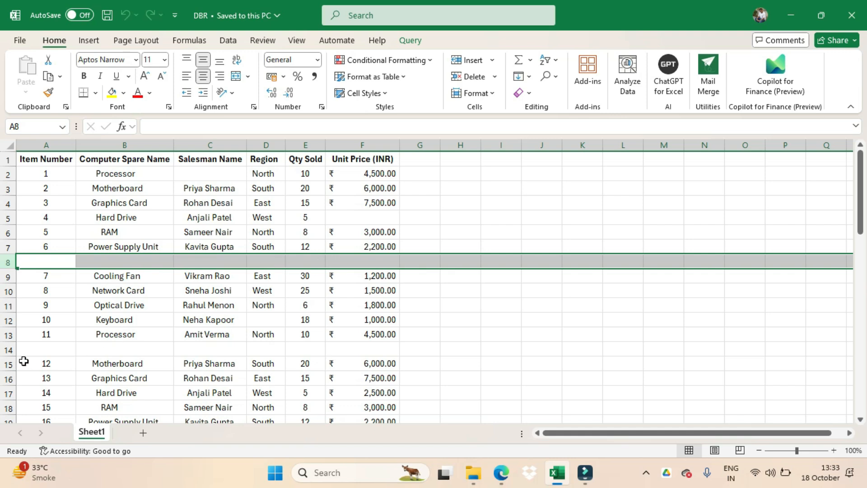
{"action": "left_click", "coordinate": [7, 350]}
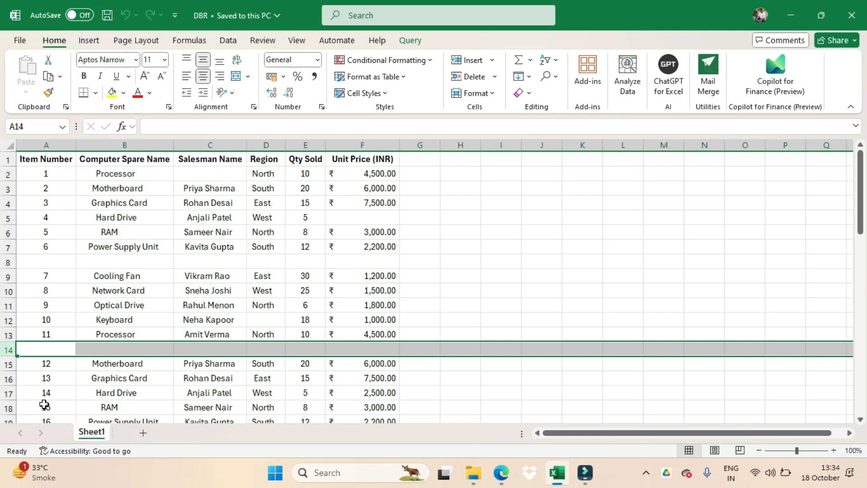
Step: Select only the blank cells within the Item Number range A1:A55 using Go To Special with the Blanks option
{"action": "left_click", "coordinate": [54, 146]}
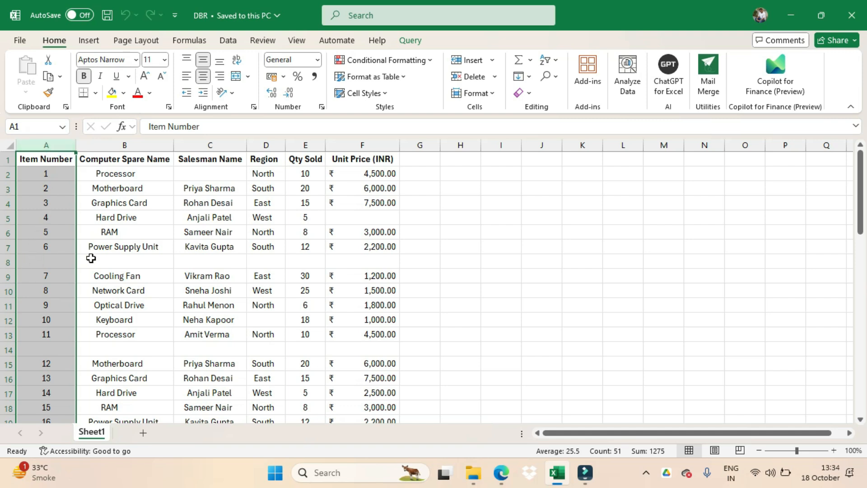
{"action": "left_click", "coordinate": [40, 268]}
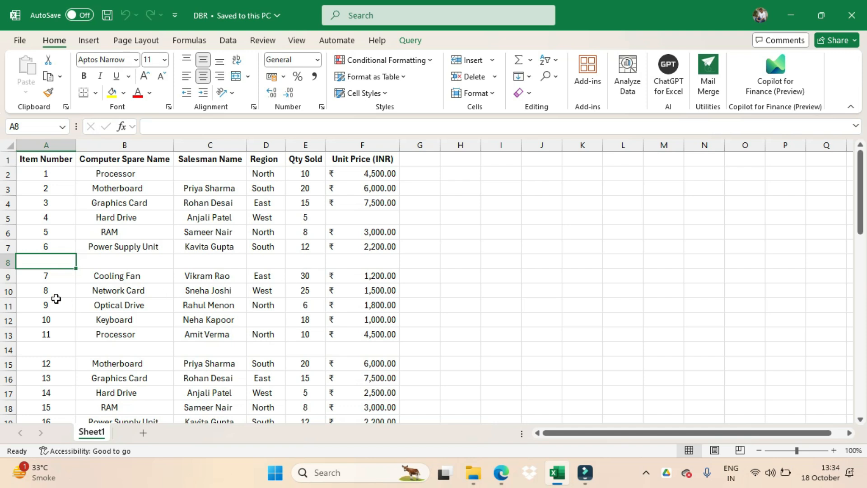
{"action": "scroll", "coordinate": [56, 299], "scroll_direction": "down", "scroll_amount": 9}
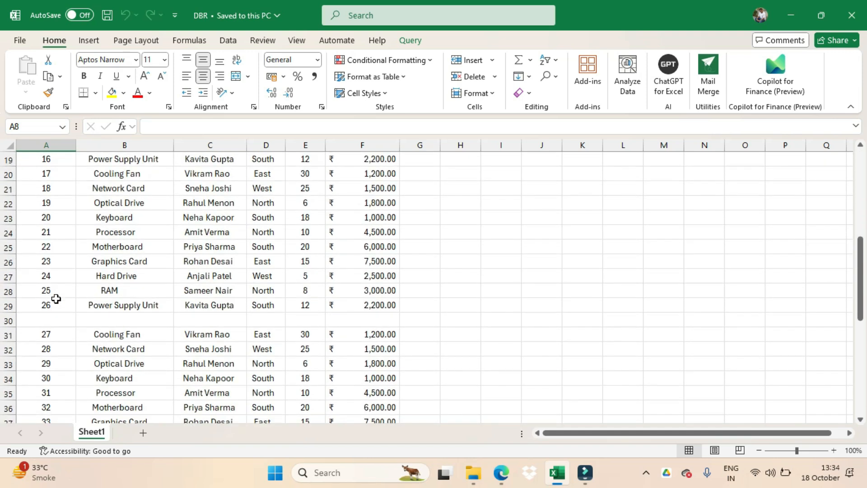
{"action": "scroll", "coordinate": [56, 298], "scroll_direction": "down", "scroll_amount": 6}
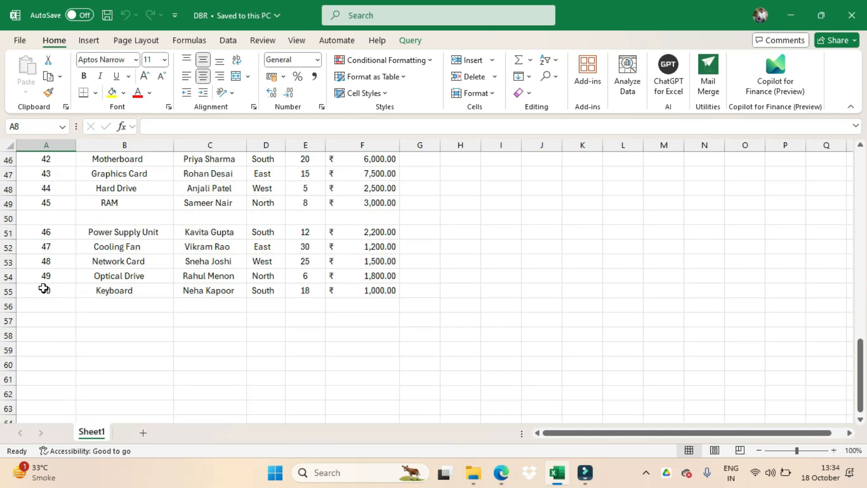
{"action": "left_click_drag", "start_coordinate": [54, 289], "coordinate": [47, 120]}
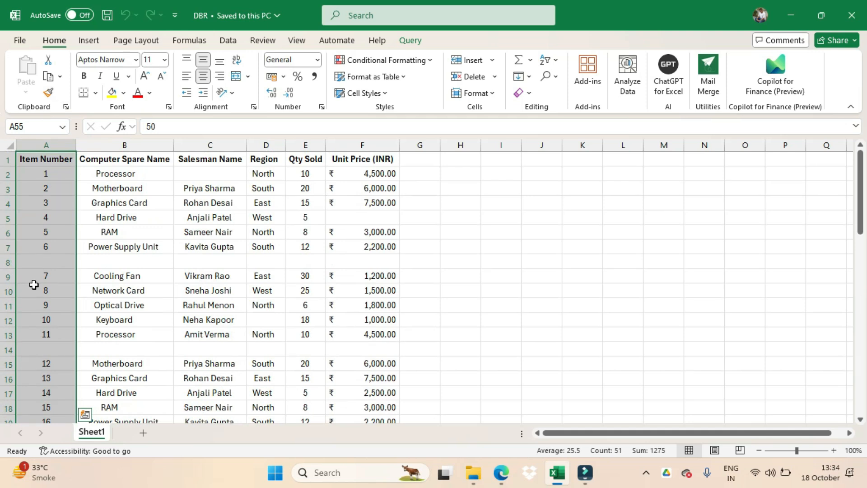
{"action": "left_click", "coordinate": [556, 83]}
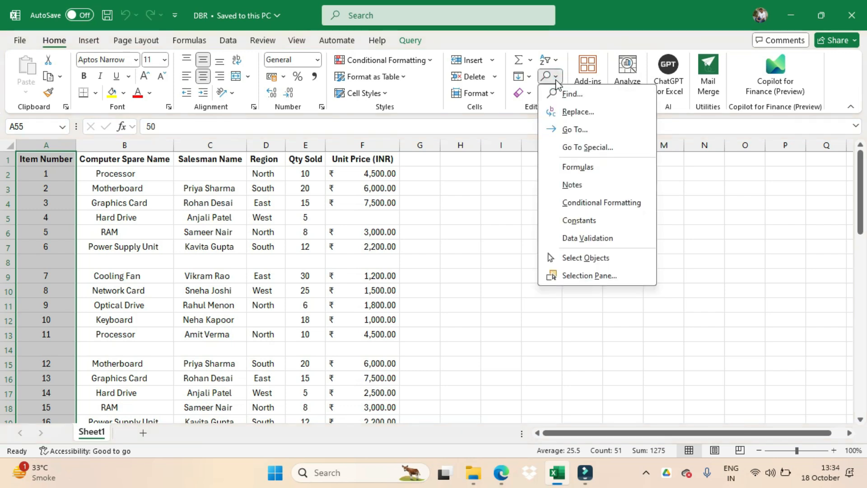
{"action": "left_click", "coordinate": [578, 147]}
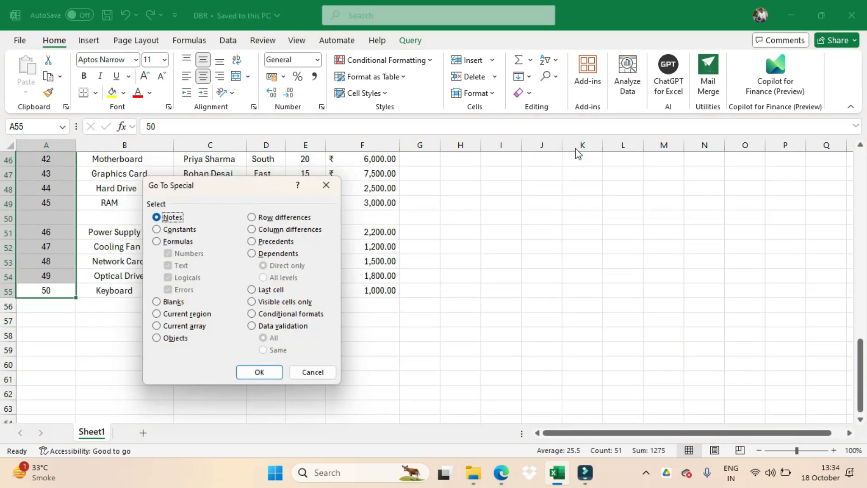
{"action": "left_click", "coordinate": [153, 302]}
{"action": "left_click", "coordinate": [260, 372]}
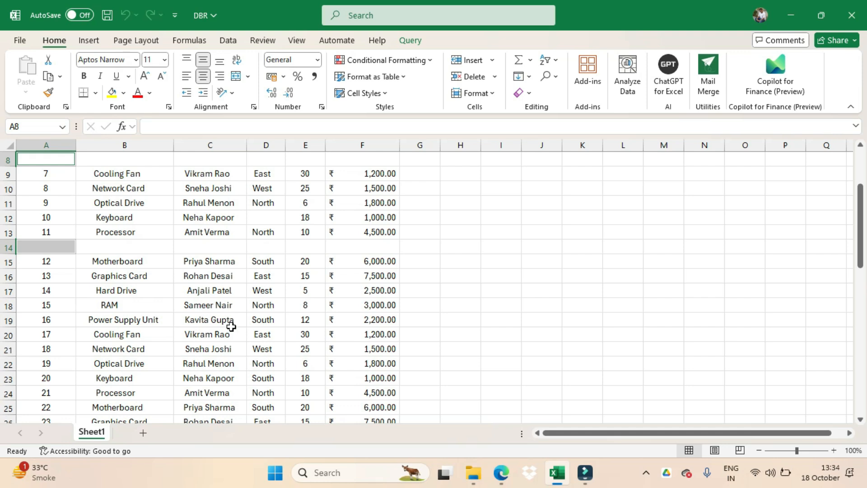
Step: Delete the entire sheet rows containing the selected blank Item Number cells, and check the table down to its last record
{"action": "scroll", "coordinate": [231, 326], "scroll_direction": "up", "scroll_amount": 3}
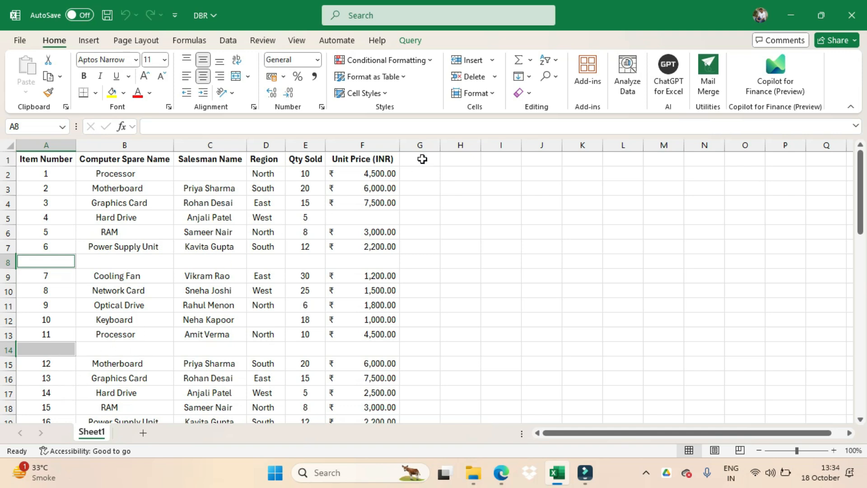
{"action": "left_click", "coordinate": [495, 77]}
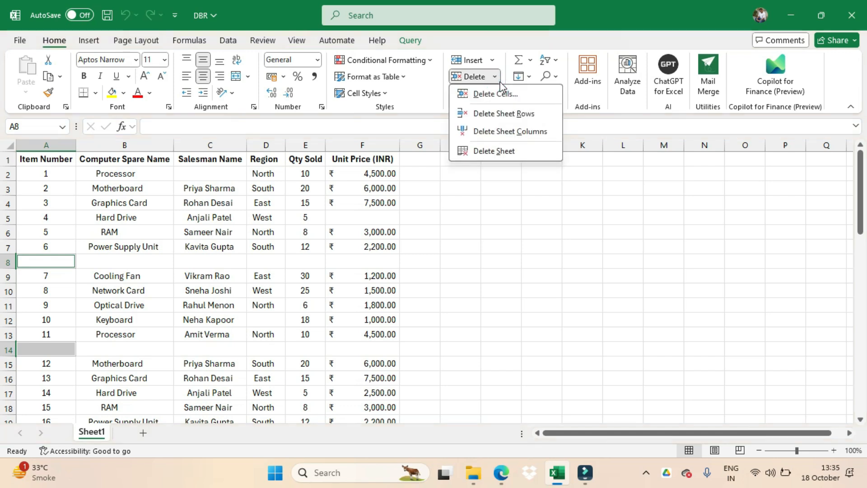
{"action": "left_click", "coordinate": [509, 114]}
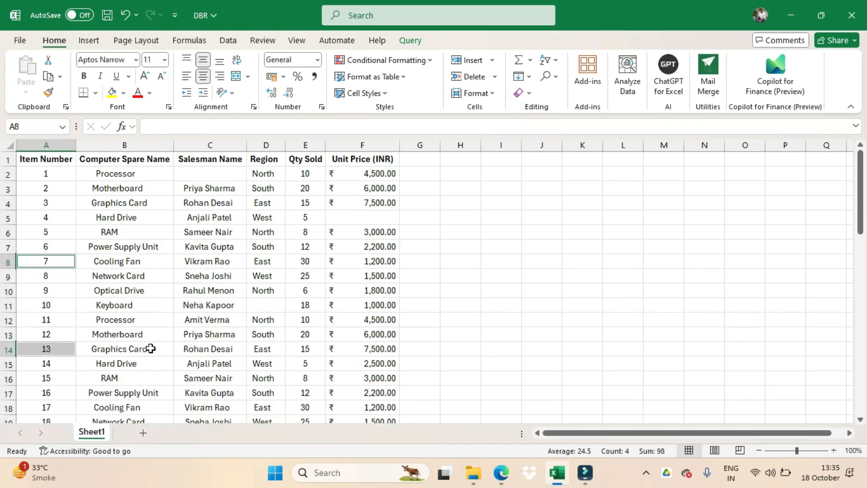
{"action": "scroll", "coordinate": [156, 337], "scroll_direction": "down", "scroll_amount": 15}
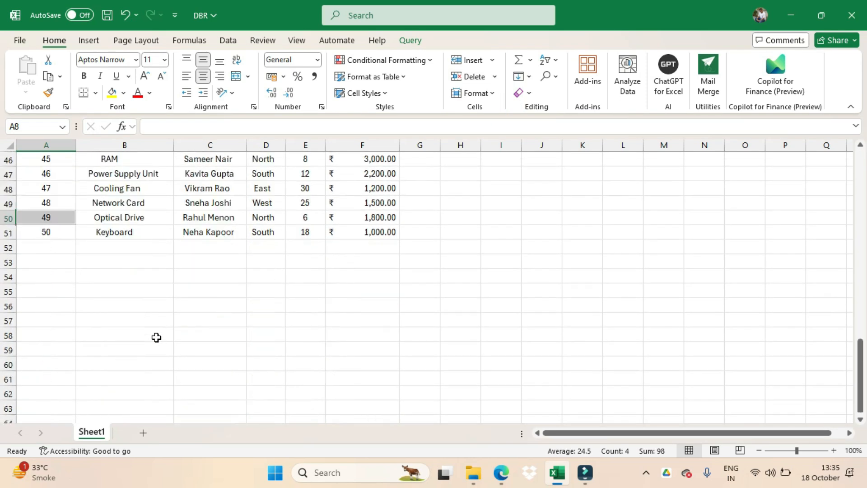
{"action": "scroll", "coordinate": [156, 338], "scroll_direction": "up", "scroll_amount": 15}
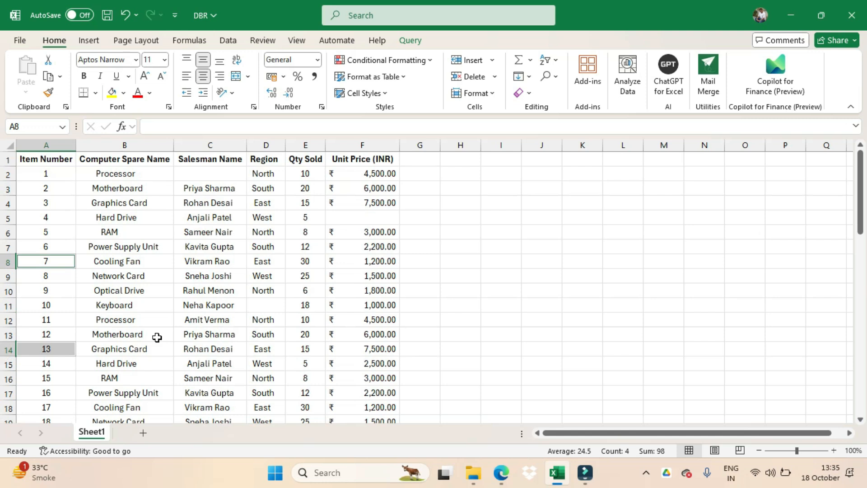
{"action": "left_click", "coordinate": [172, 330]}
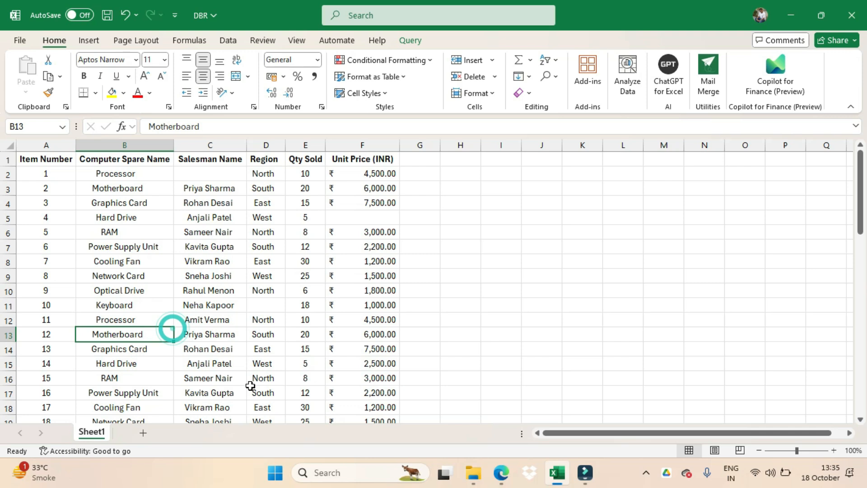
Step: Undo the blank row deletion and look through the sheet again
{"action": "key", "text": "ctrl+z"}
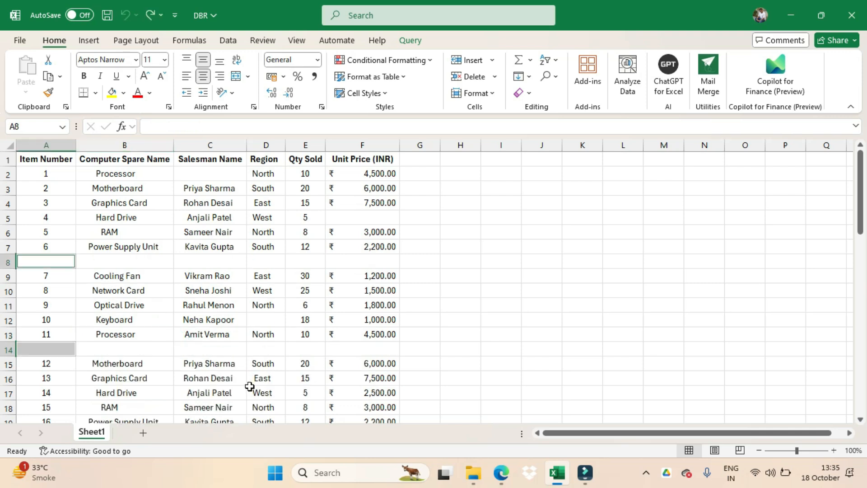
{"action": "left_click", "coordinate": [340, 336]}
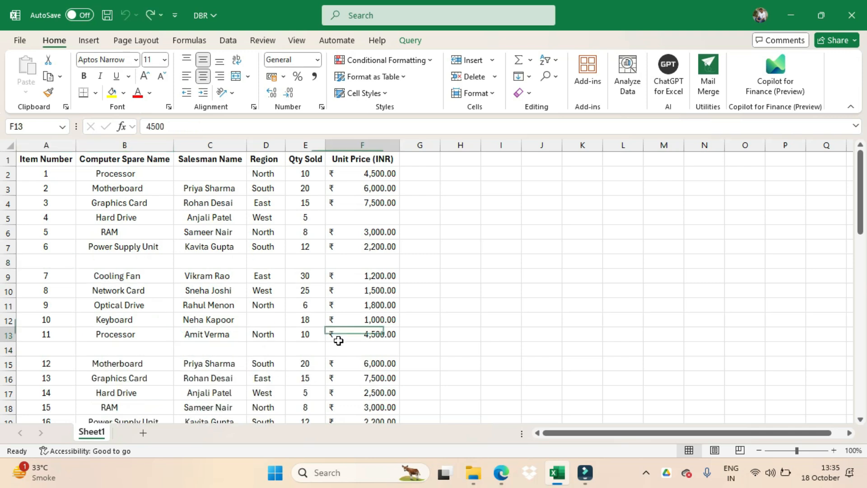
{"action": "scroll", "coordinate": [340, 341], "scroll_direction": "down", "scroll_amount": 20}
{"action": "scroll", "coordinate": [339, 344], "scroll_direction": "down", "scroll_amount": 5}
{"action": "scroll", "coordinate": [339, 343], "scroll_direction": "up", "scroll_amount": 12}
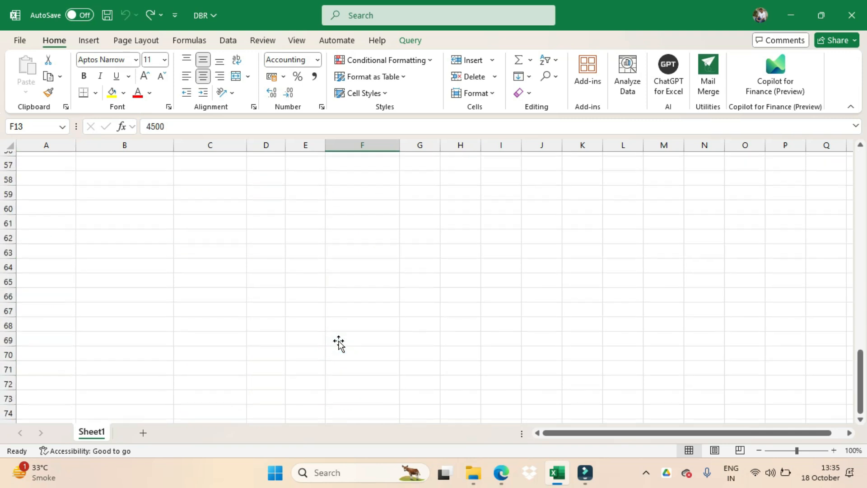
Step: Select all blank cells across the whole table range A1:F55 using Go To Special with the Blanks option
{"action": "left_click", "coordinate": [386, 291]}
{"action": "left_click_drag", "start_coordinate": [385, 293], "coordinate": [20, 149]}
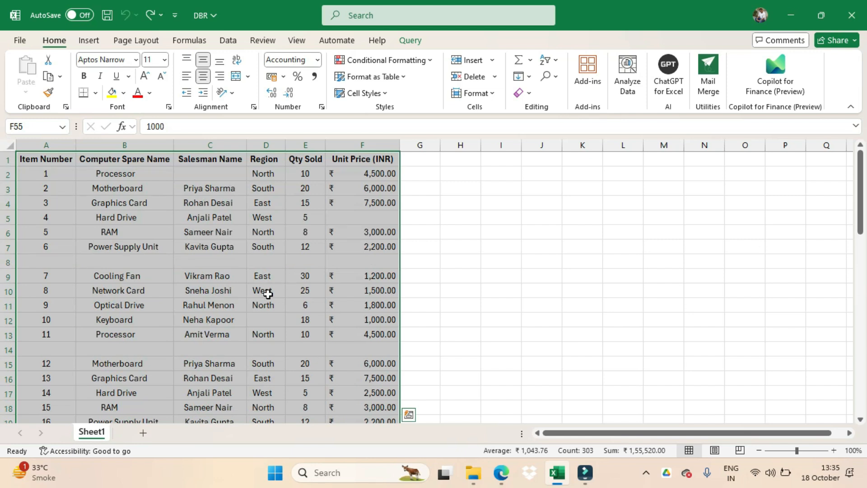
{"action": "left_click", "coordinate": [559, 79]}
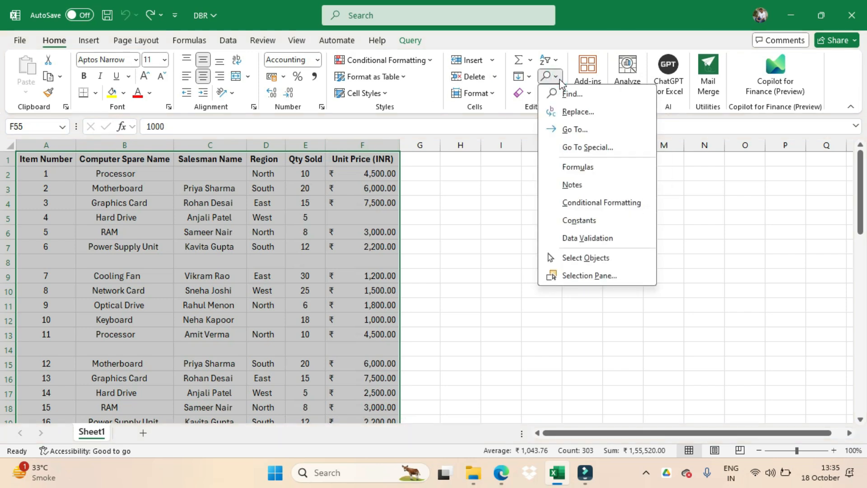
{"action": "left_click", "coordinate": [572, 149]}
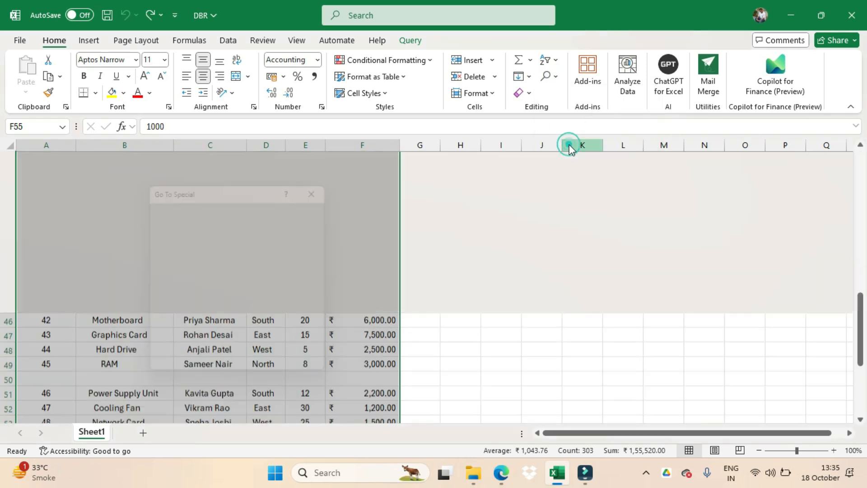
{"action": "left_click", "coordinate": [174, 302]}
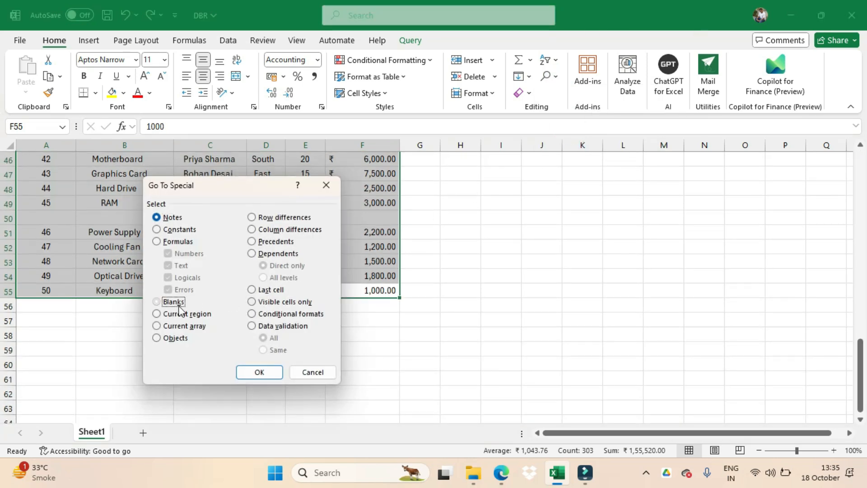
{"action": "left_click", "coordinate": [258, 372]}
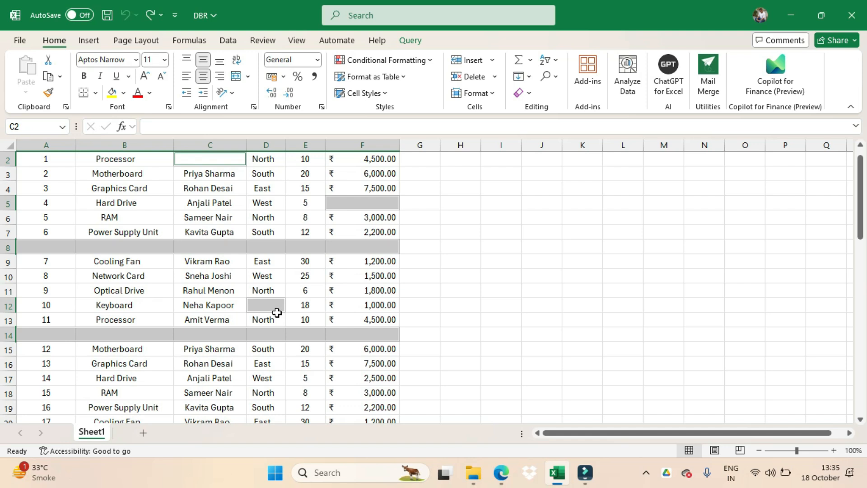
{"action": "scroll", "coordinate": [235, 214], "scroll_direction": "up", "scroll_amount": 1}
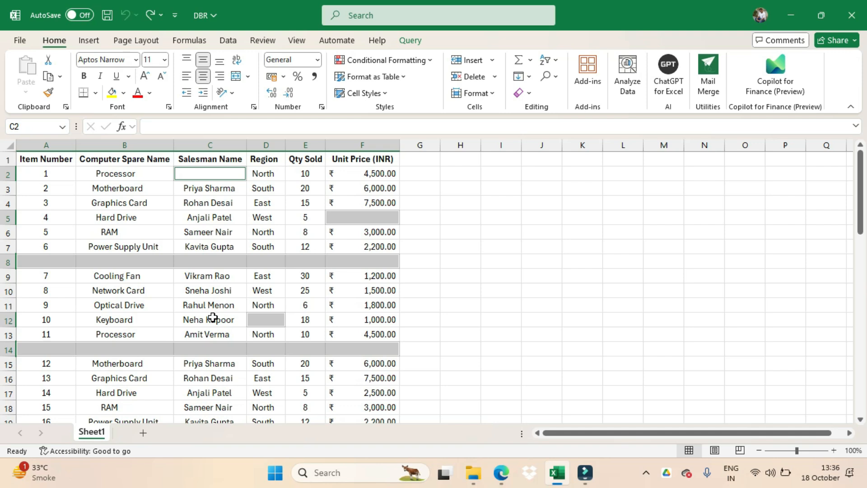
Step: Add a helper column heading "Support" in cell G1, beside Unit Price (INR)
{"action": "left_click", "coordinate": [424, 162]}
{"action": "double_click", "coordinate": [425, 162]}
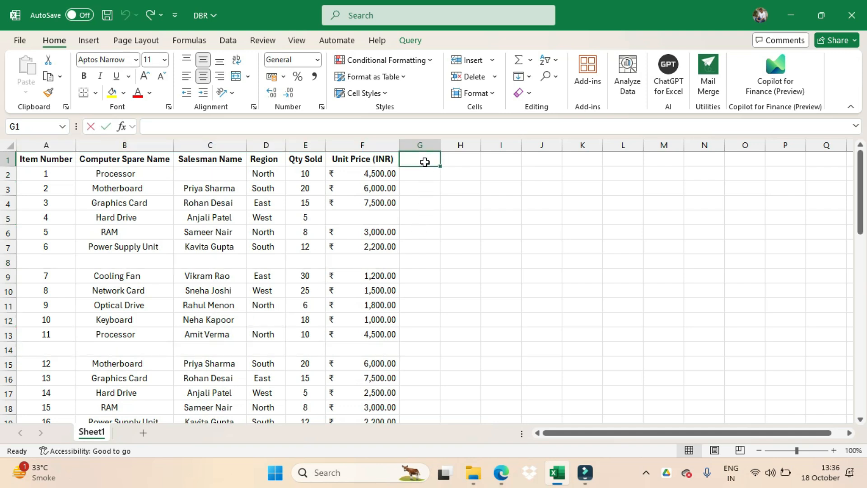
{"action": "type", "text": "sUP"}
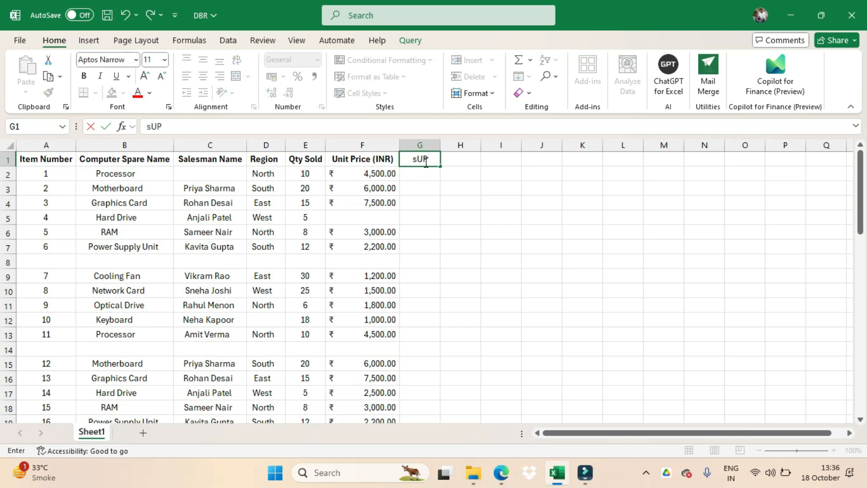
{"action": "type", "text": "PORT"}
{"action": "key", "text": "BackSpace"}
{"action": "key", "text": "BackSpace"}
{"action": "type", "text": "pport"}
{"action": "key", "text": "Return"}
Step: Enter the formula =COUNTA(A2:F2) in cell G2 to count the filled cells of the first record
{"action": "type", "text": "="}
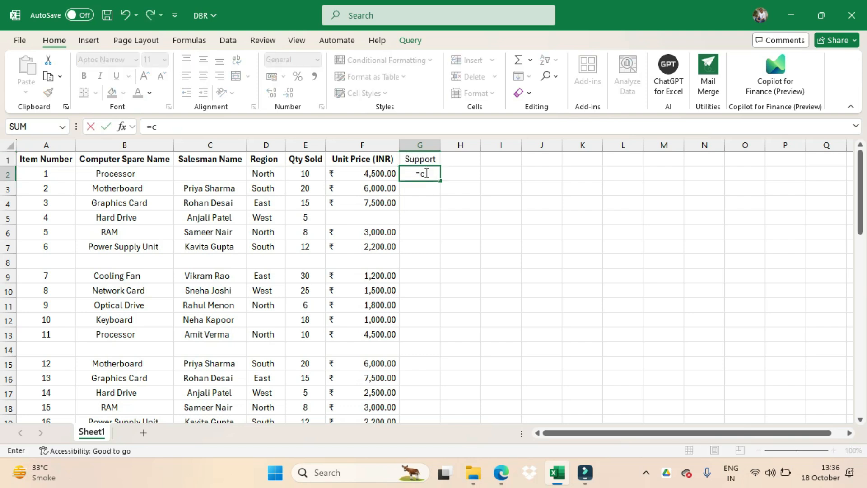
{"action": "type", "text": "count"}
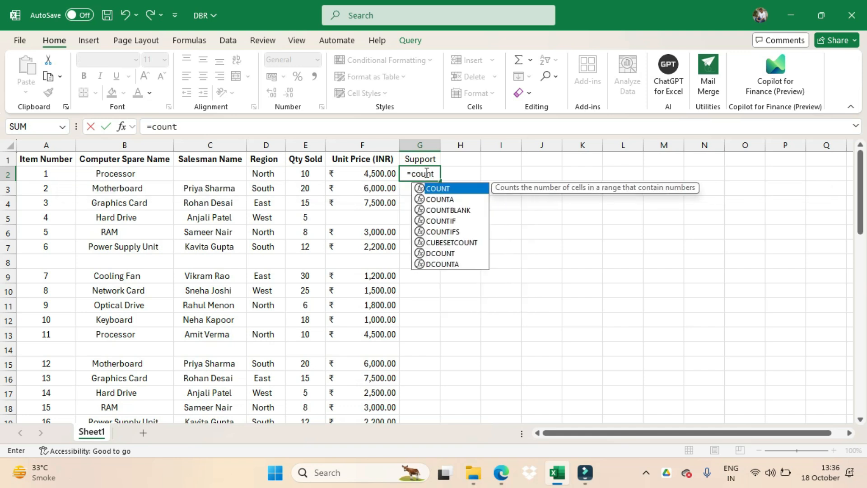
{"action": "type", "text": "a("}
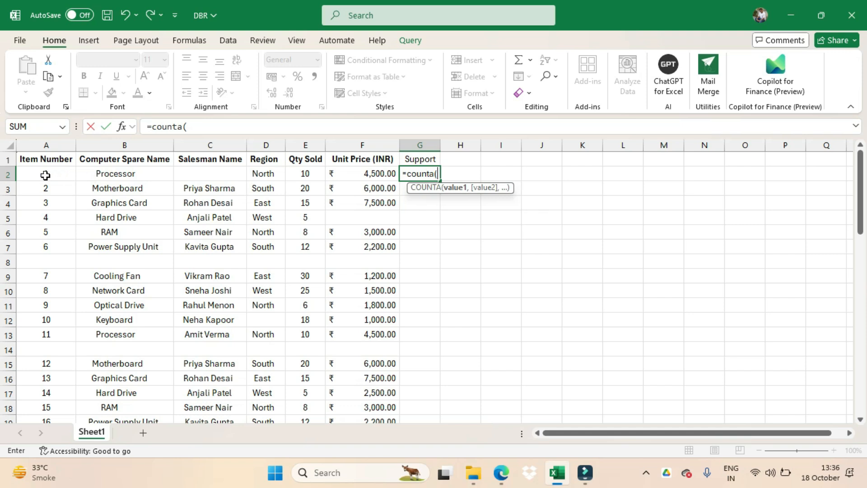
{"action": "left_click", "coordinate": [44, 174]}
{"action": "left_click_drag", "start_coordinate": [71, 173], "coordinate": [352, 180]}
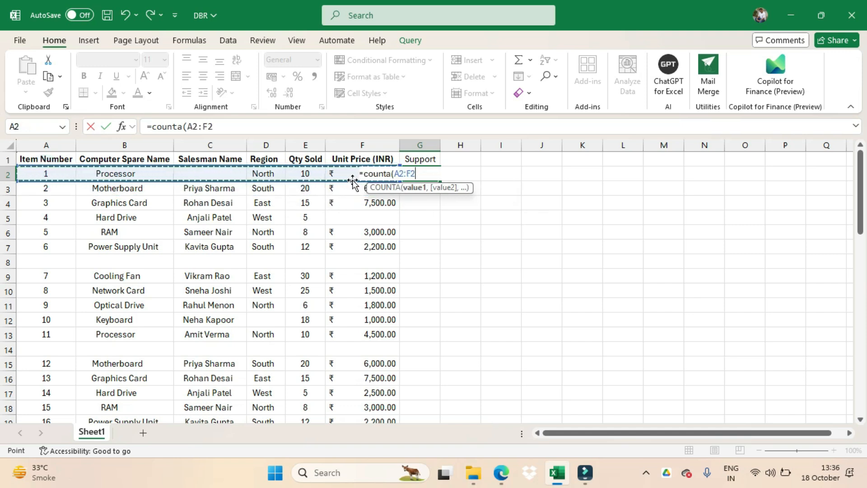
{"action": "type", "text": ")"}
{"action": "key", "text": "Return"}
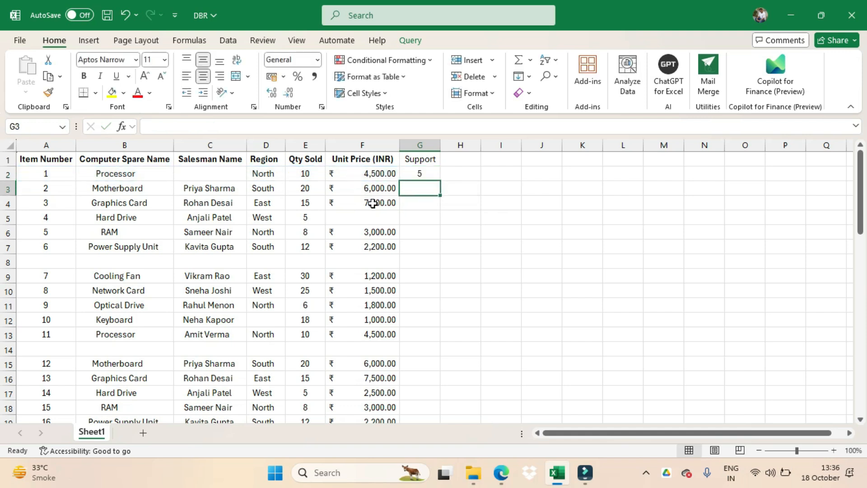
Step: Fill the COUNTA formula from G2 down to row 55 and check its results for blank rows 8 and 14
{"action": "left_click", "coordinate": [430, 174]}
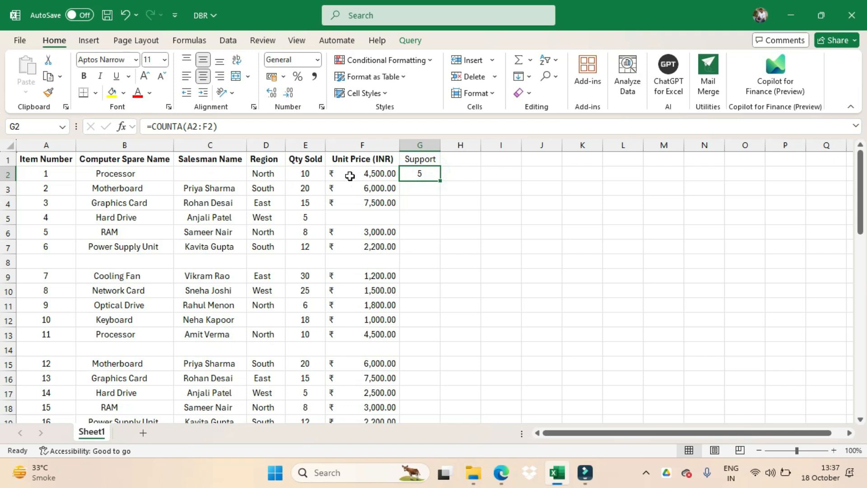
{"action": "left_click_drag", "start_coordinate": [441, 181], "coordinate": [416, 333]}
{"action": "scroll", "coordinate": [412, 335], "scroll_direction": "up", "scroll_amount": 14}
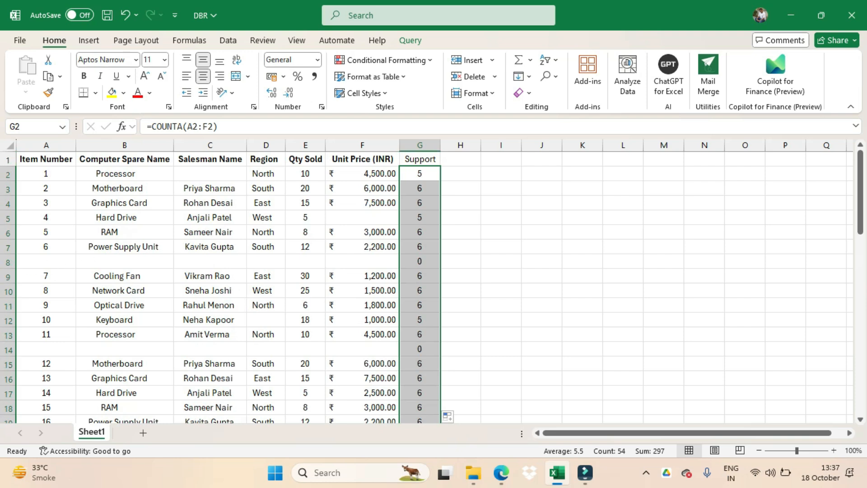
{"action": "left_click", "coordinate": [423, 264]}
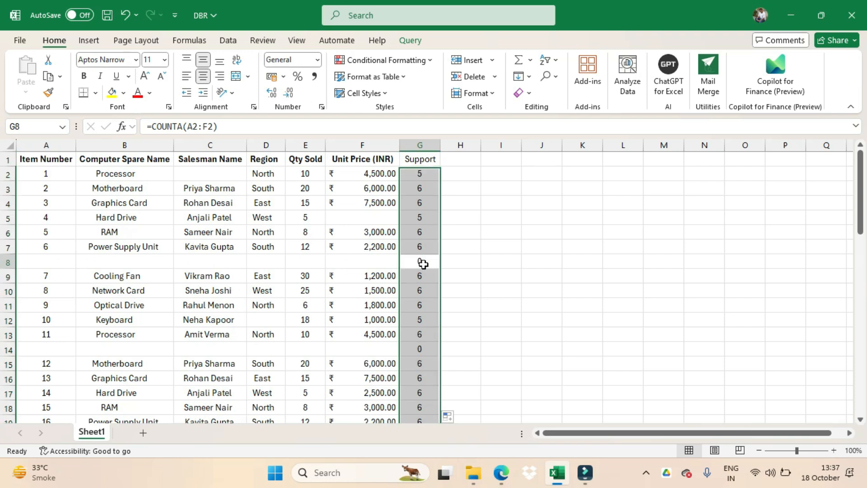
{"action": "left_click", "coordinate": [422, 347]}
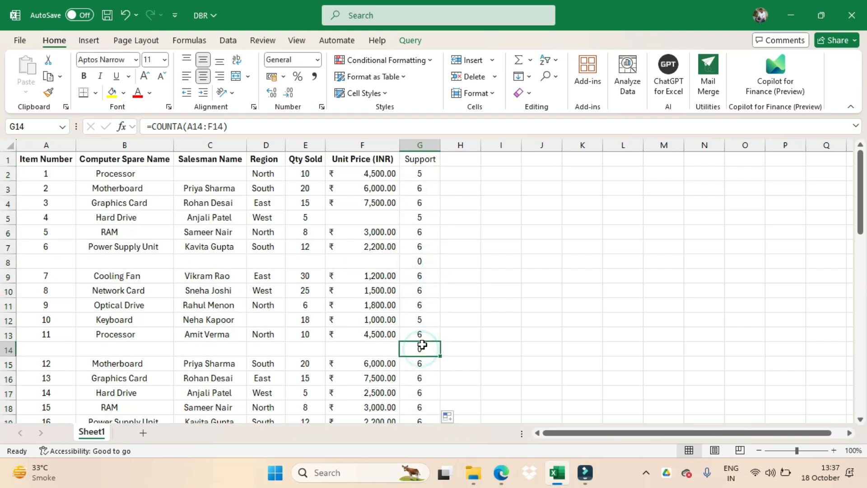
Step: Turn on filtering for the table and filter the Support column to show only the value 0
{"action": "left_click", "coordinate": [35, 161]}
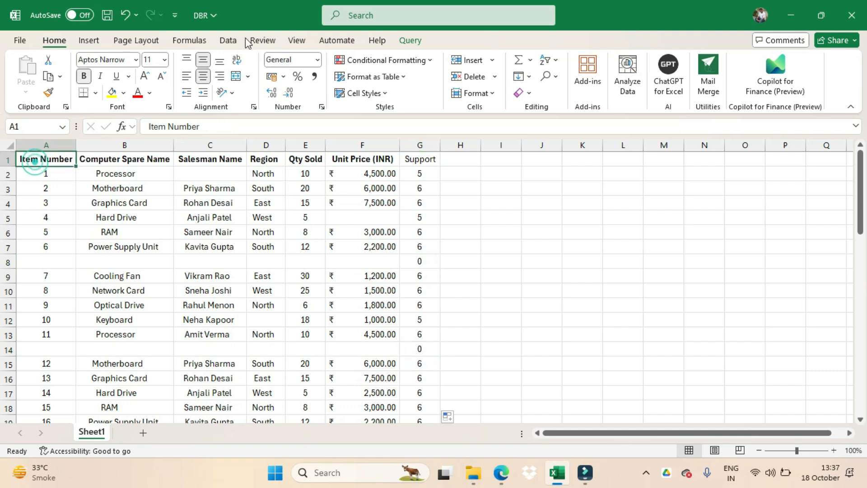
{"action": "left_click", "coordinate": [229, 41]}
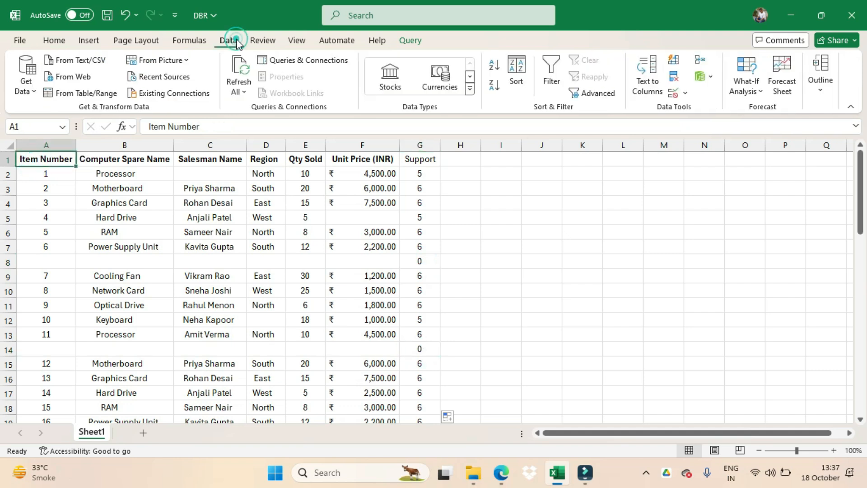
{"action": "left_click", "coordinate": [551, 67]}
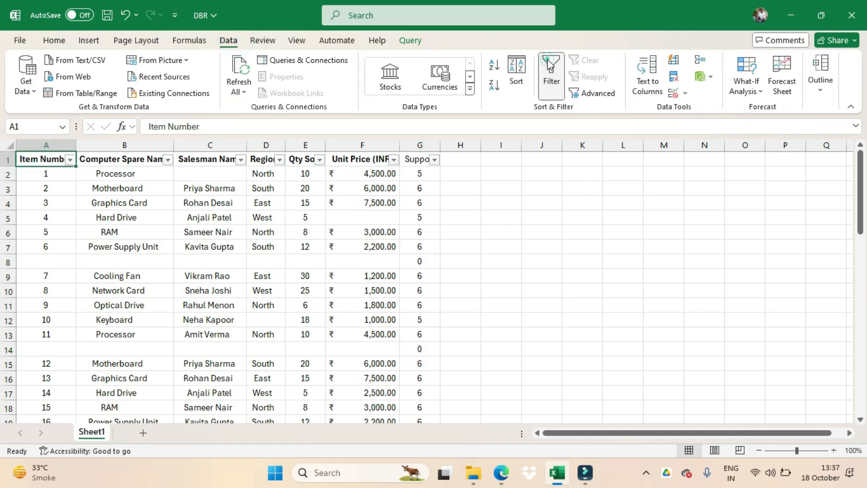
{"action": "left_click", "coordinate": [434, 161]}
{"action": "left_click", "coordinate": [298, 315]}
{"action": "left_click", "coordinate": [297, 327]}
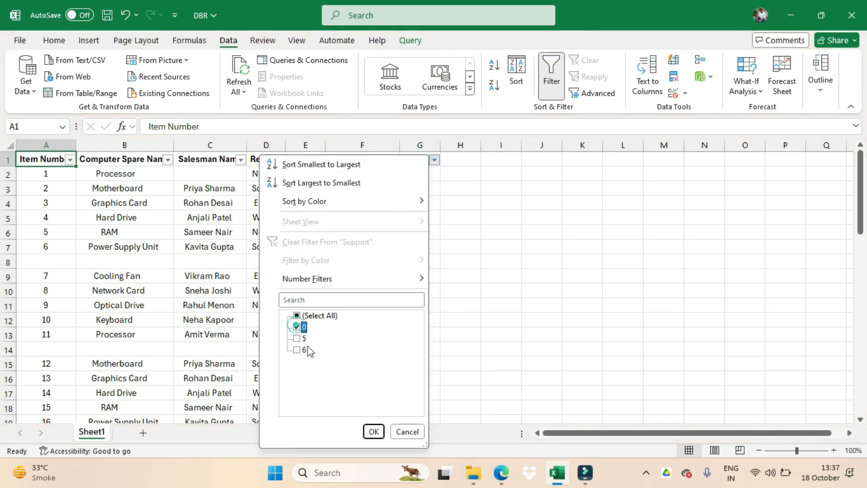
{"action": "left_click", "coordinate": [369, 430]}
Step: Delete the entire sheet rows of all filtered records whose Support value is 0
{"action": "left_click_drag", "start_coordinate": [420, 175], "coordinate": [421, 226]}
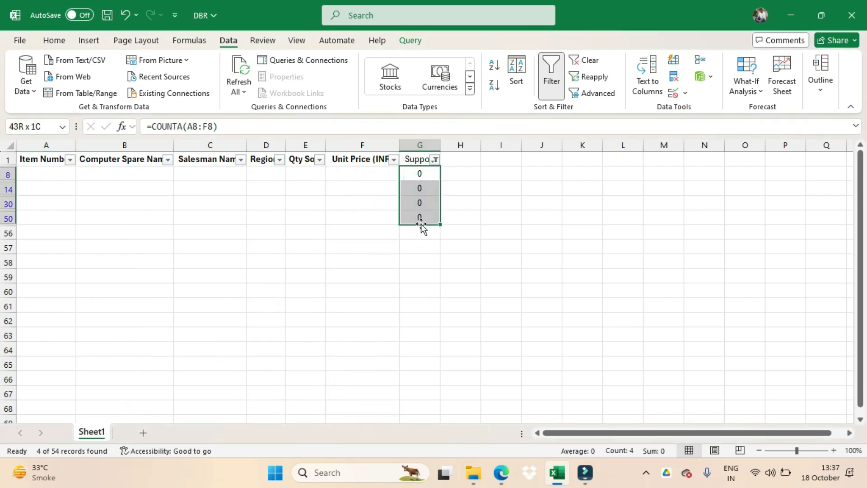
{"action": "left_click", "coordinate": [54, 41]}
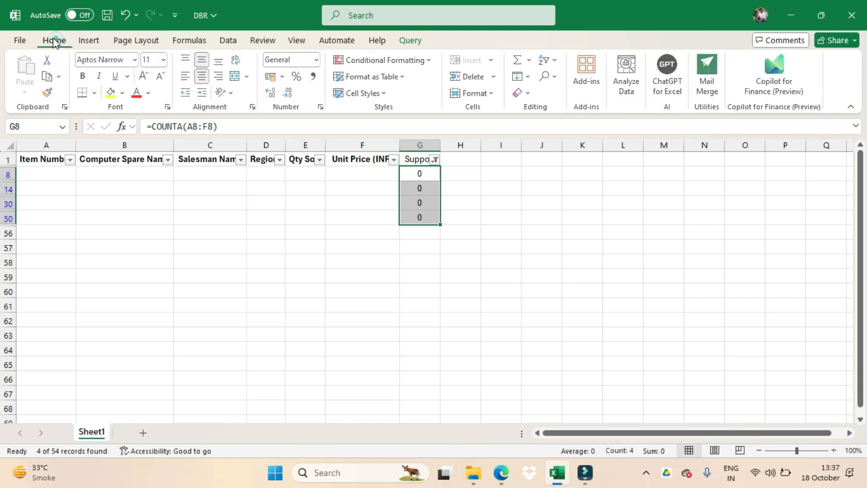
{"action": "left_click", "coordinate": [495, 77]}
{"action": "left_click", "coordinate": [505, 114]}
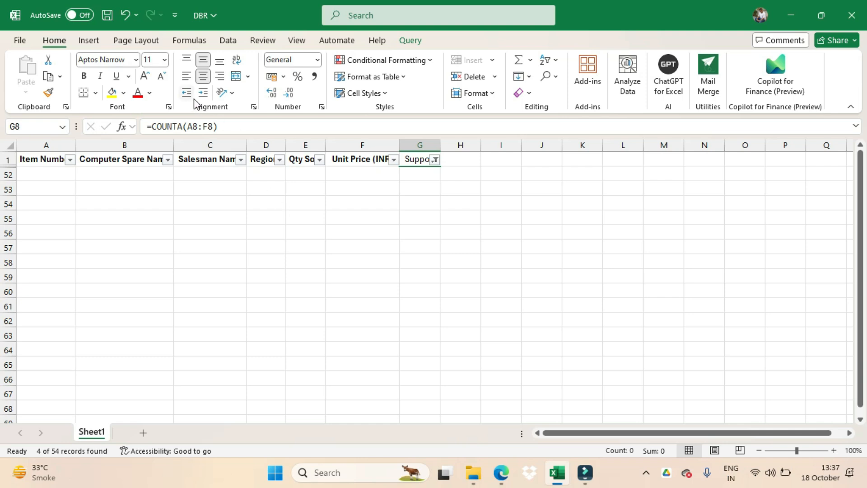
Step: Remove the filter from the table so all remaining records are displayed
{"action": "left_click", "coordinate": [229, 41]}
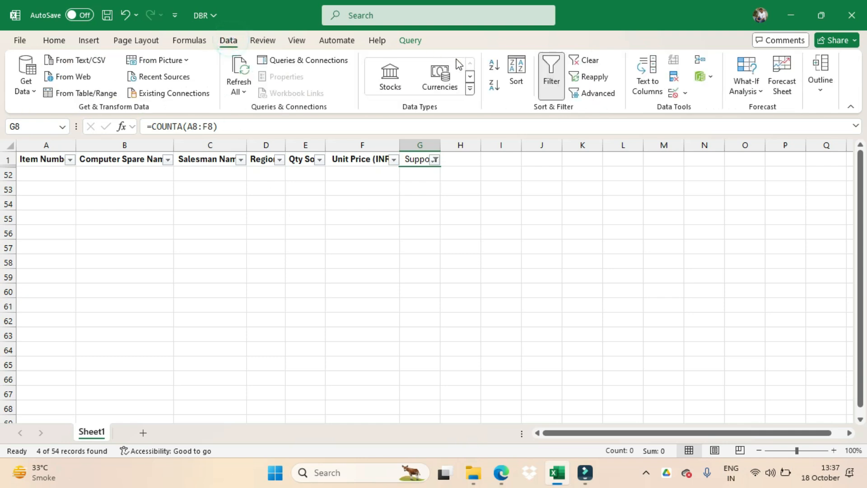
{"action": "left_click", "coordinate": [553, 84]}
{"action": "left_click", "coordinate": [553, 84]}
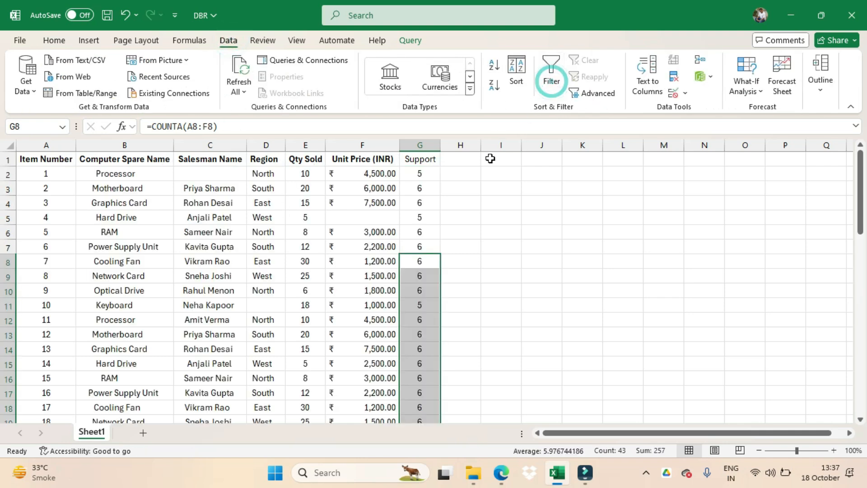
{"action": "left_click", "coordinate": [483, 221]}
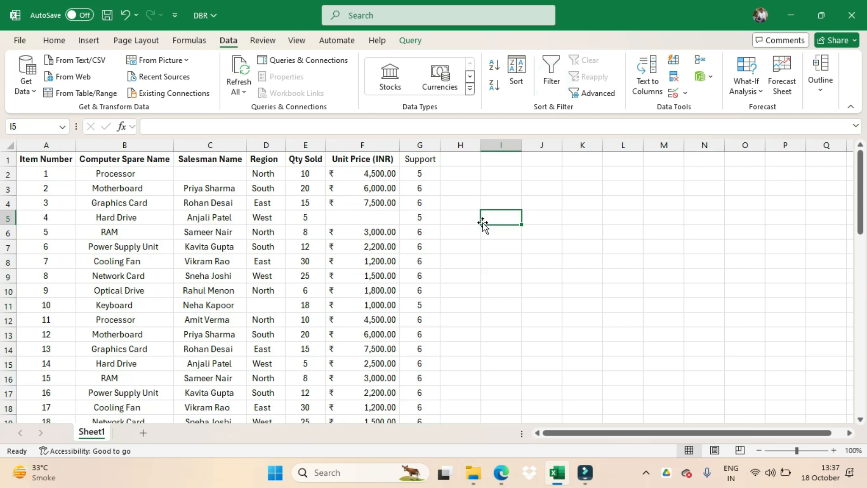
Step: Clear the whole Support helper column G
{"action": "left_click", "coordinate": [418, 143]}
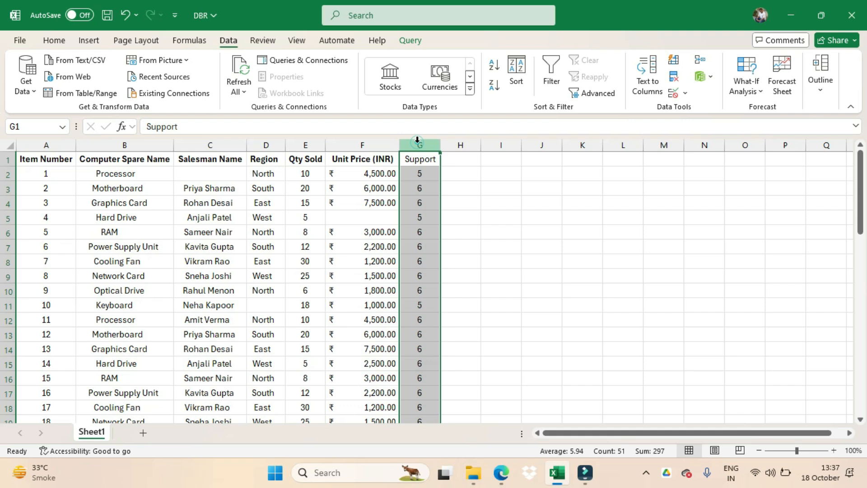
{"action": "left_click", "coordinate": [418, 142]}
{"action": "key", "text": "Delete"}
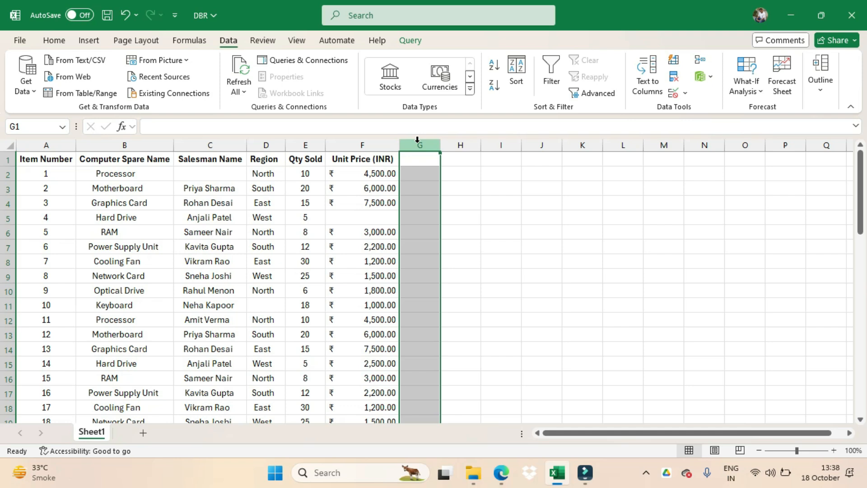
{"action": "left_click", "coordinate": [178, 280]}
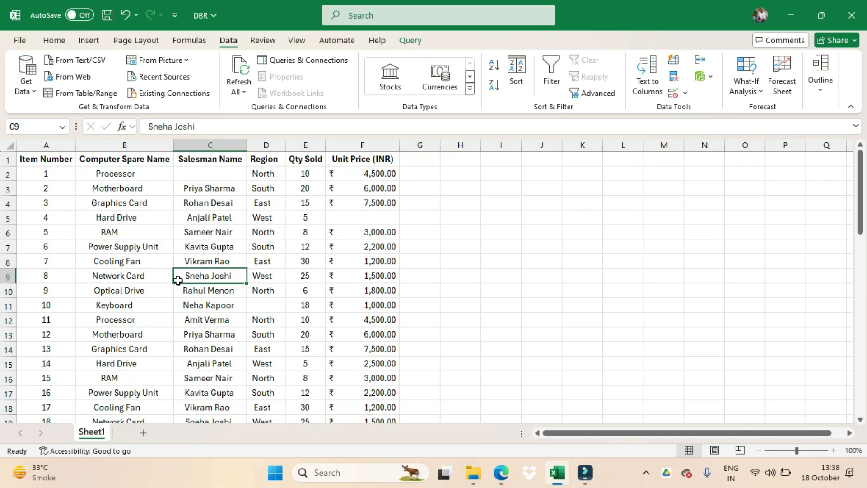
Step: Undo every change back to the original table, including the row deletion, the filter and the Support column
{"action": "key", "text": "ctrl+z"}
{"action": "key", "text": "ctrl+z"}
{"action": "key", "text": "ctrl+z"}
{"action": "key", "text": "ctrl+z"}
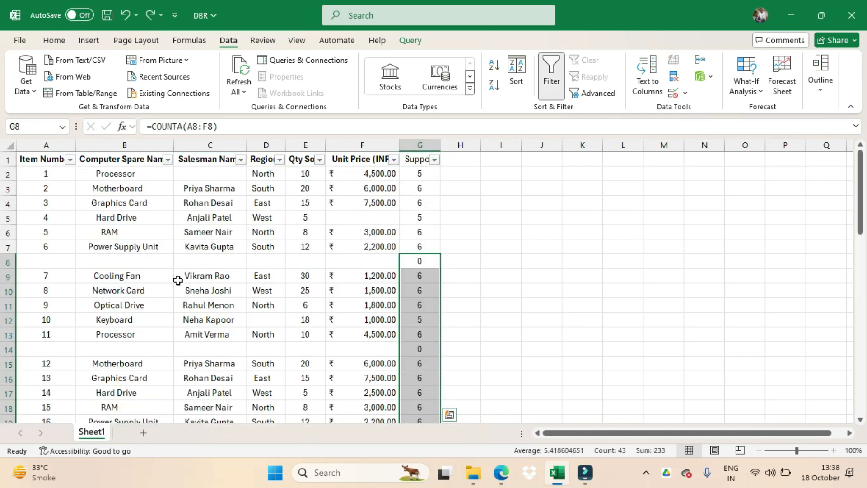
{"action": "key", "text": "ctrl+z"}
{"action": "key", "text": "ctrl+z"}
{"action": "key", "text": "ctrl+z"}
{"action": "key", "text": "ctrl+z"}
{"action": "key", "text": "ctrl+z"}
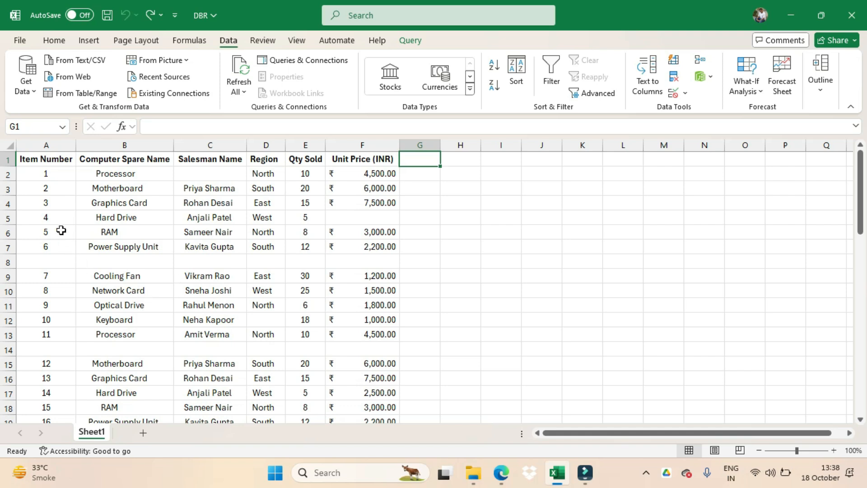
Step: Convert the range A1:F55, with headers, into a table and load it into the Power Query Editor
{"action": "left_click_drag", "start_coordinate": [51, 163], "coordinate": [358, 377]}
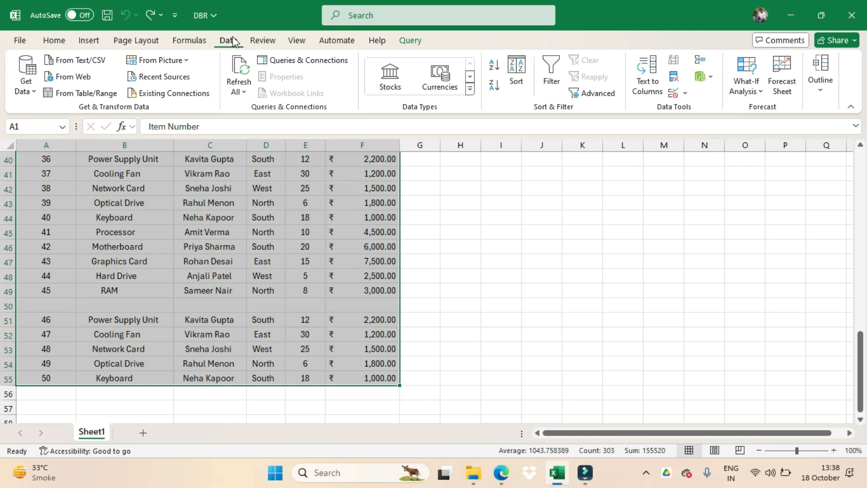
{"action": "left_click", "coordinate": [73, 98]}
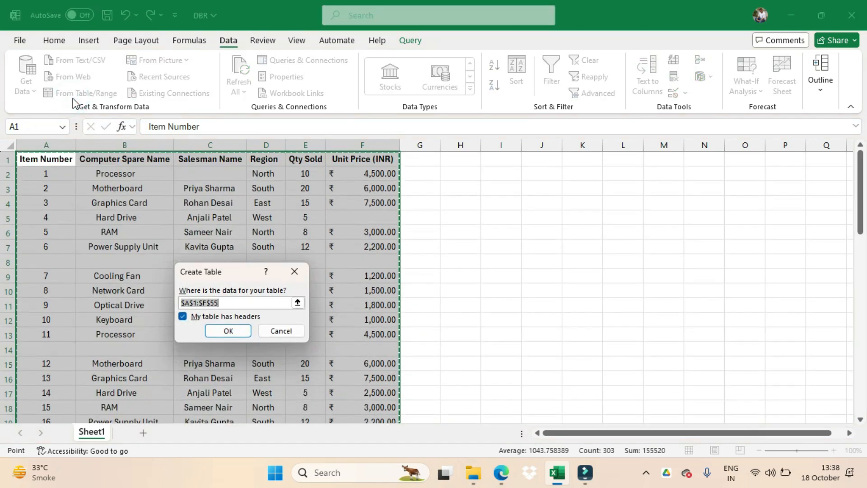
{"action": "left_click", "coordinate": [228, 332]}
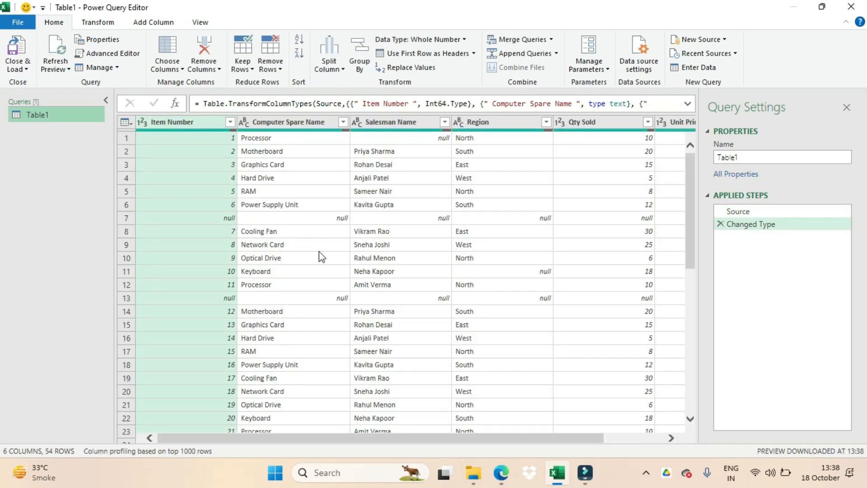
Step: Remove the blank rows from the Table1 query, and close and load the result into a new worksheet
{"action": "left_click", "coordinate": [280, 69]}
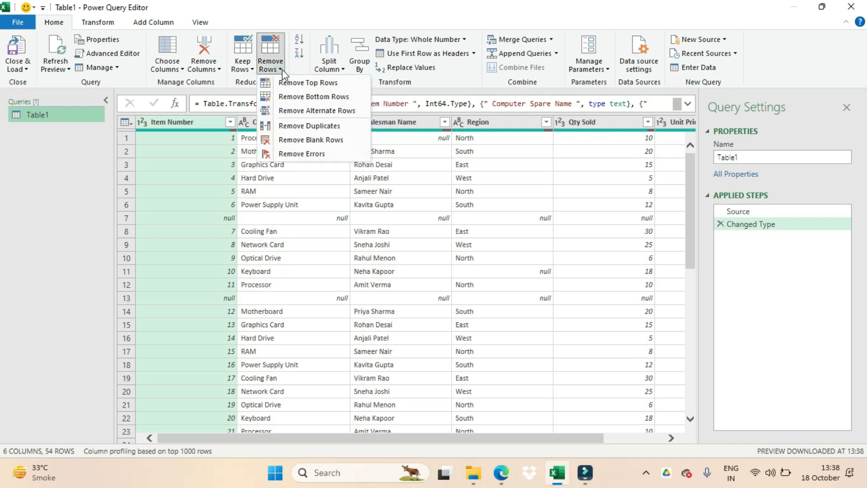
{"action": "left_click", "coordinate": [296, 141]}
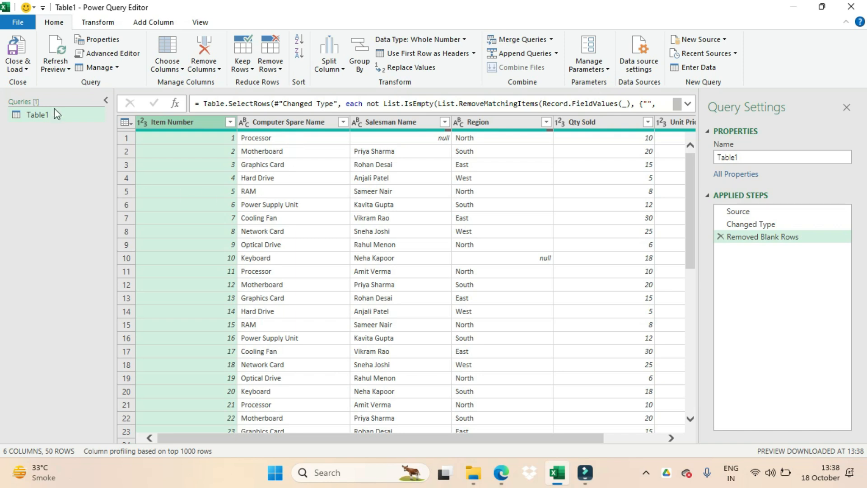
{"action": "left_click", "coordinate": [11, 52]}
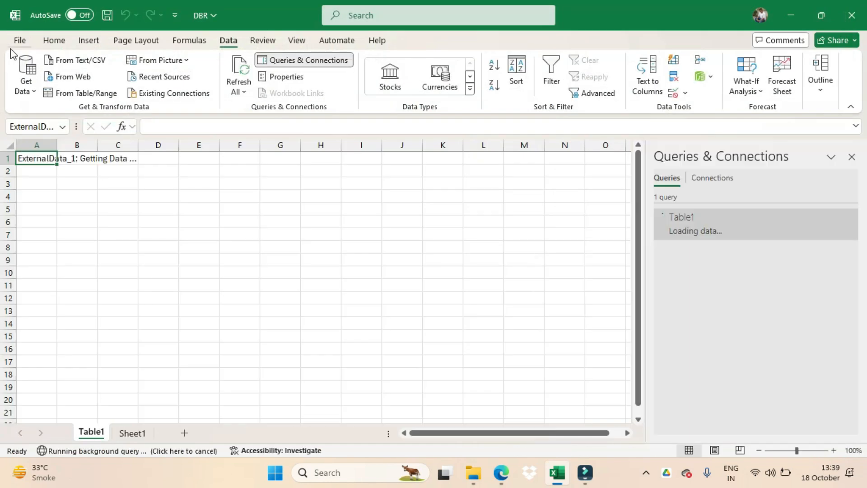